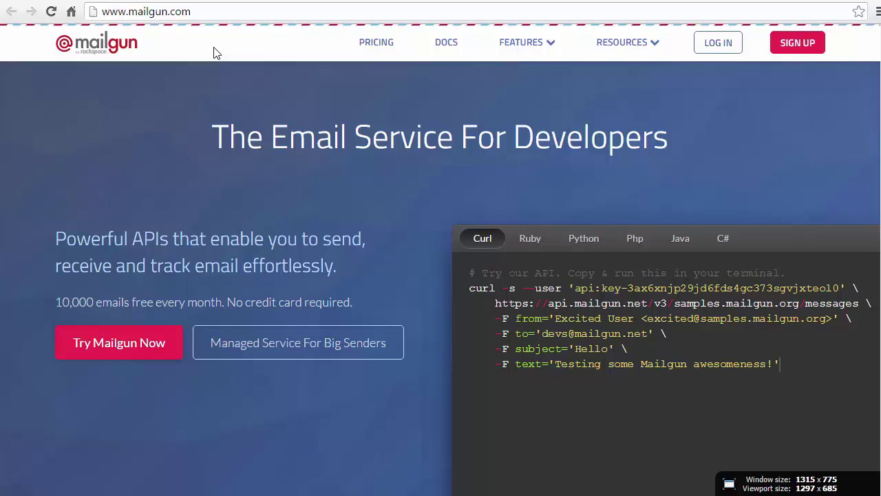
Step: Sign up for a free Mailgun account and go to the Add Your Domain form
click(792, 46)
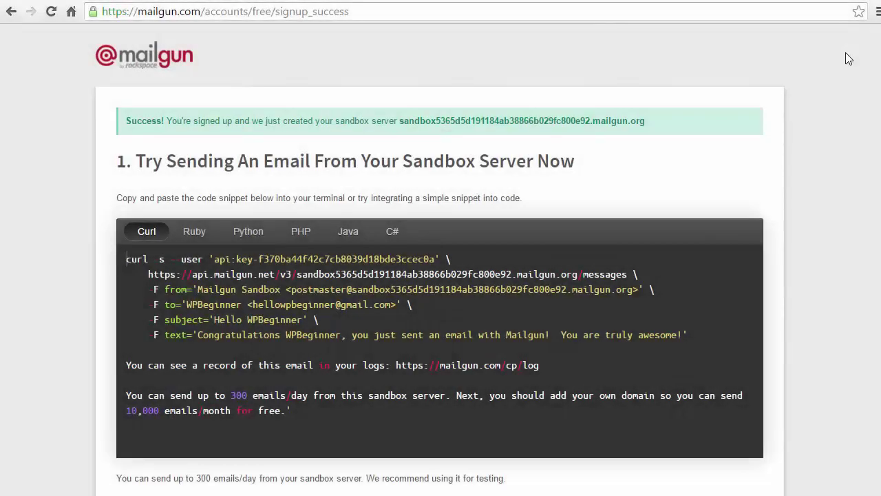
scroll(838, 94, down, 3)
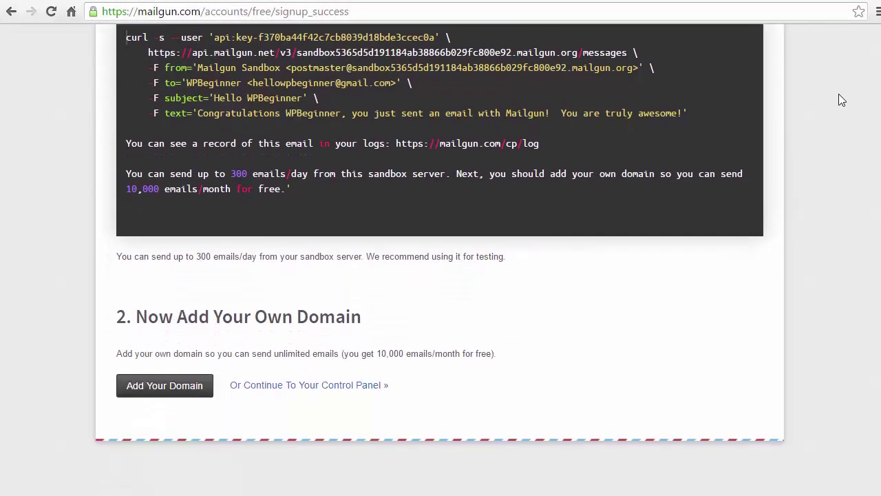
click(163, 388)
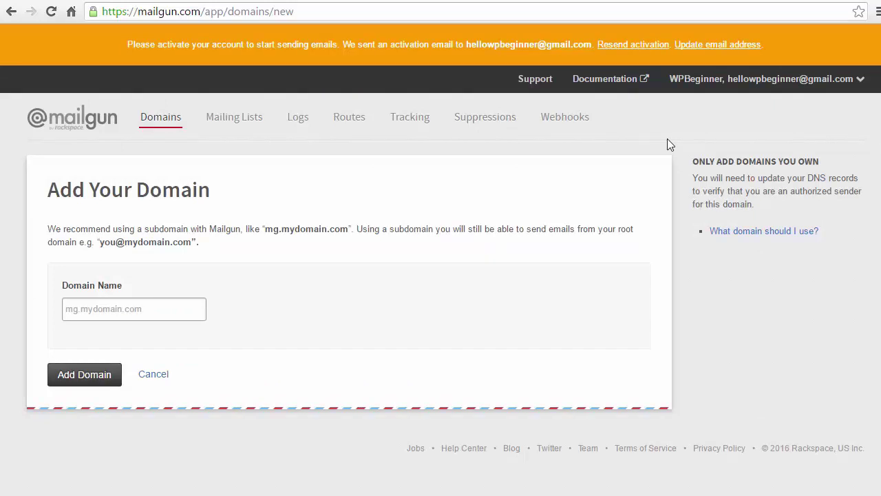
key(Tab)
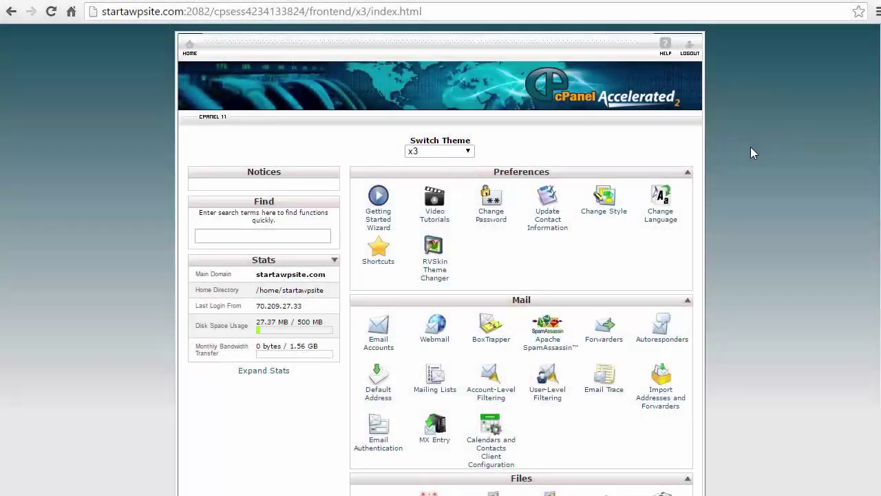
Step: Create the cPanel subdomain mail1 under startawpsite.com and copy its full name mail1.startawpsite.com
scroll(750, 147, down, 6)
scroll(750, 146, down, 3)
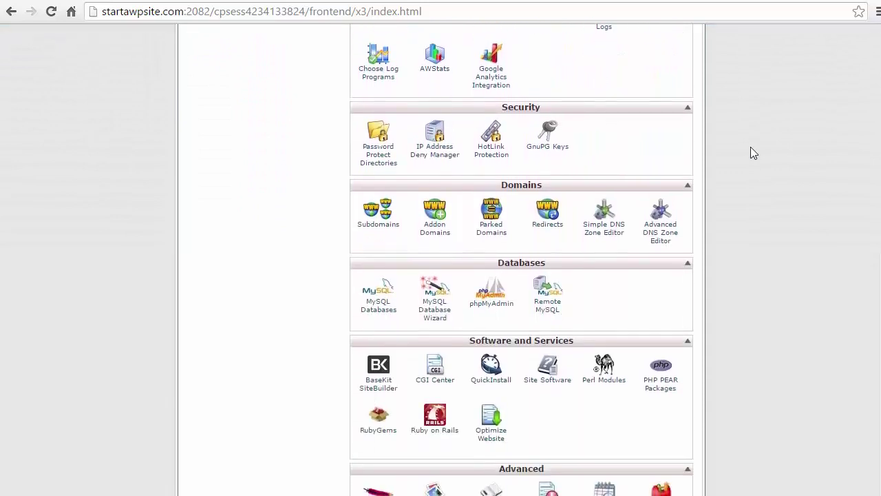
click(382, 218)
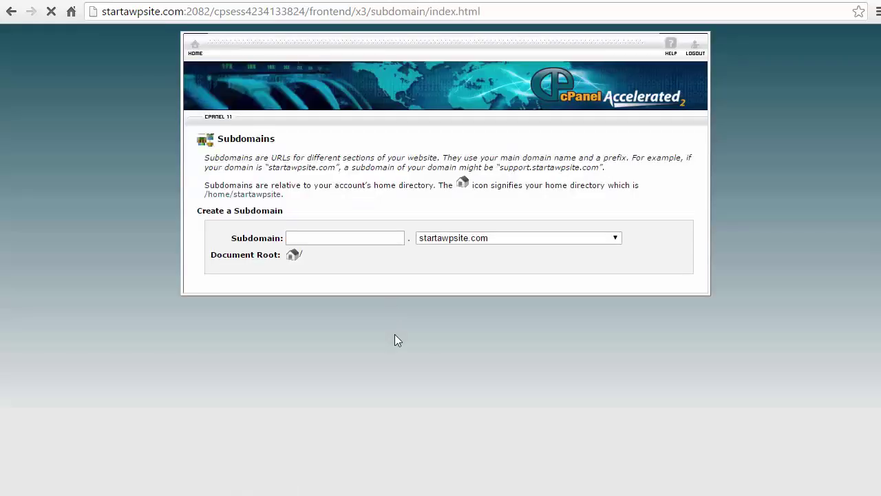
click(325, 236)
click(470, 238)
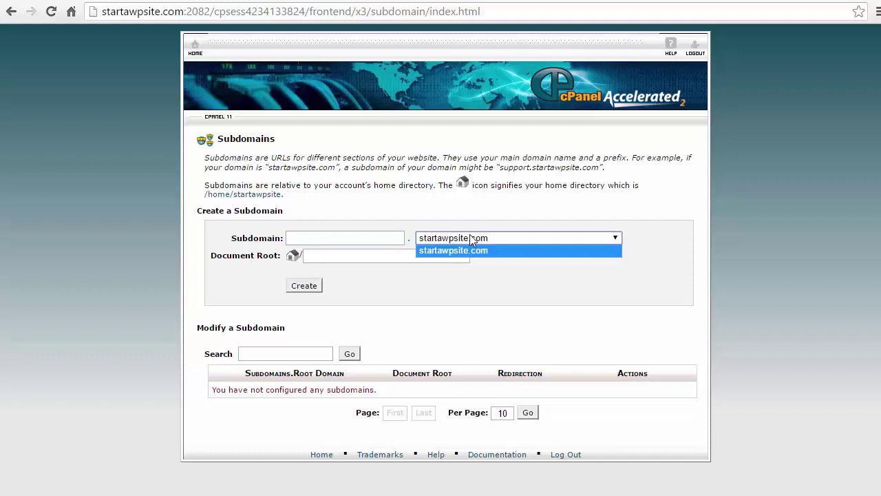
click(472, 240)
click(344, 238)
text(mail)
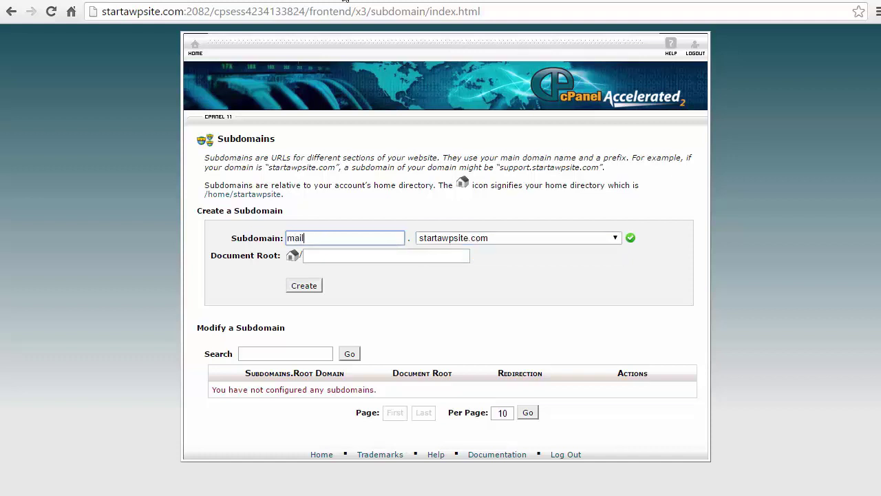
text(1)
click(300, 287)
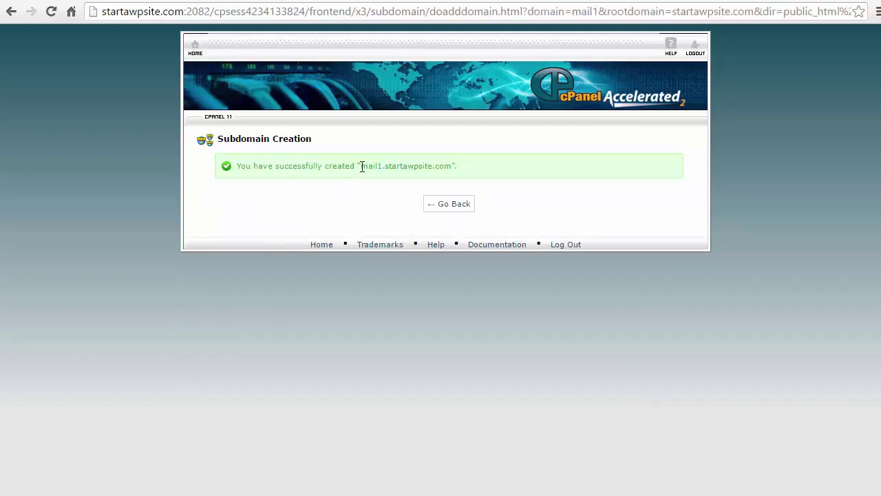
drag(360, 166, 451, 163)
key(ctrl+c)
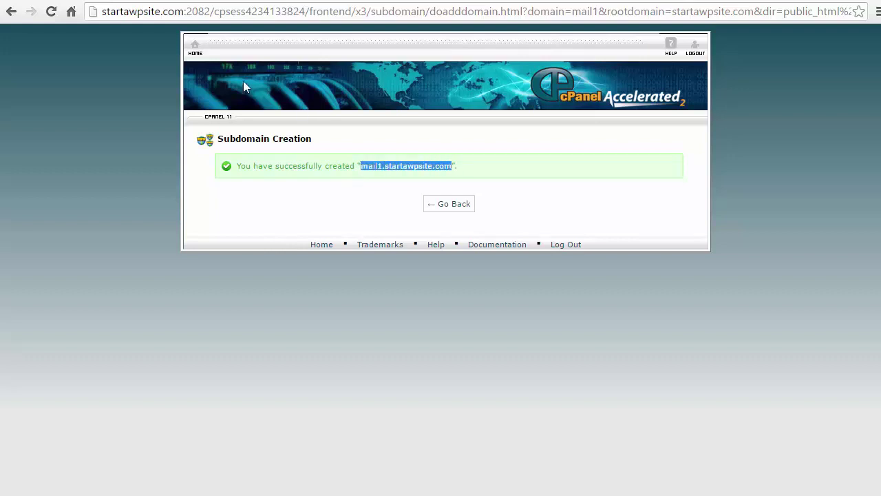
Step: Paste mail1.startawpsite.com as Mailgun's domain name and add the domain
key(ctrl+Tab)
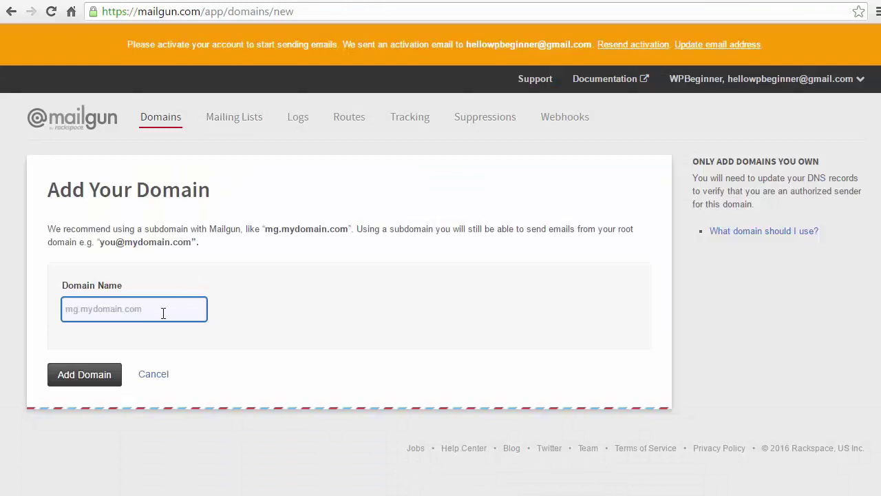
key(ctrl+v)
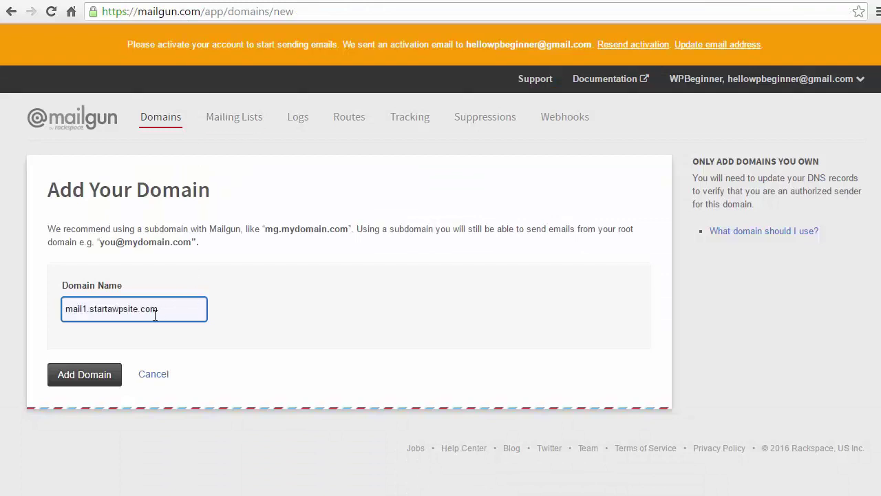
click(91, 381)
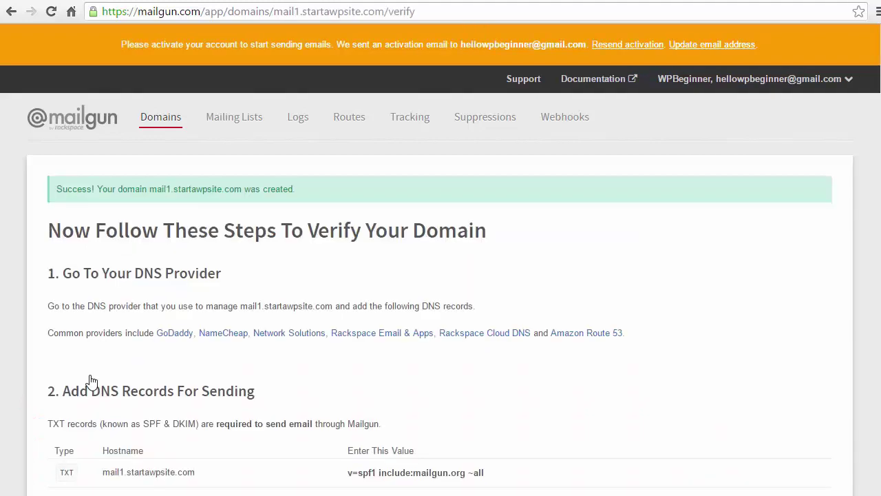
scroll(549, 372, down, 3)
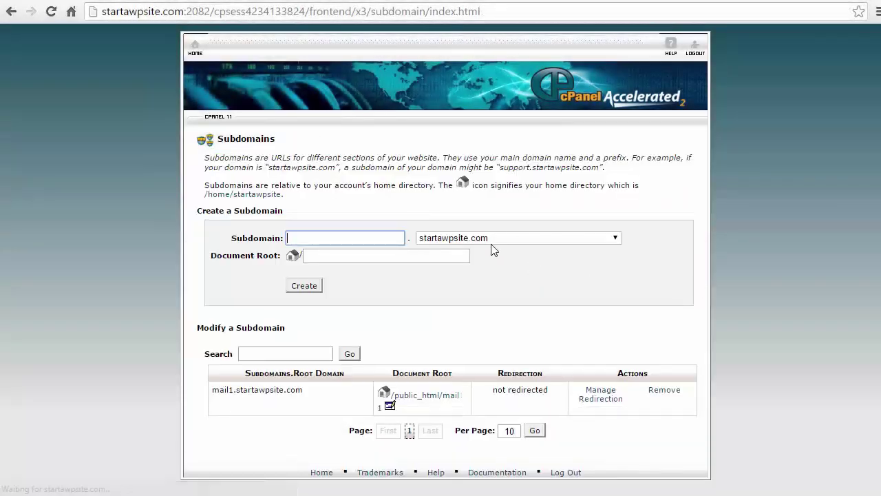
Step: Open cPanel's Advanced DNS Zone Editor from the home page and return to Mailgun's TXT record list
click(195, 49)
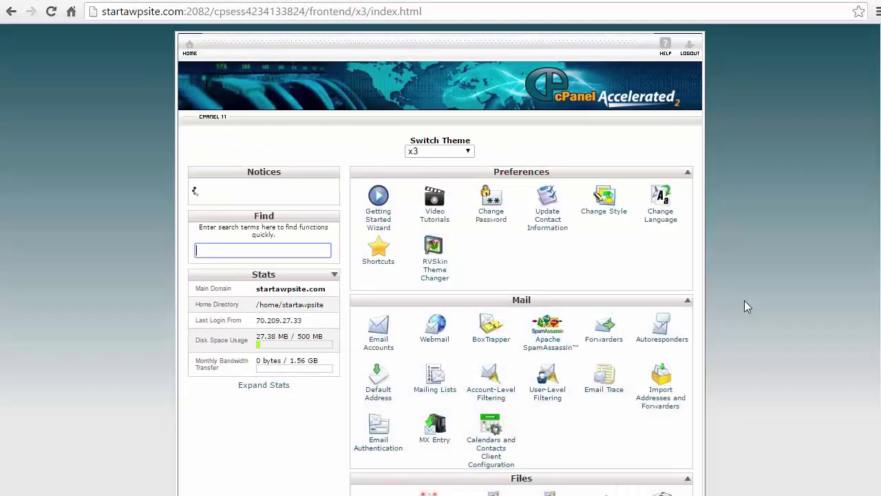
scroll(744, 301, down, 8)
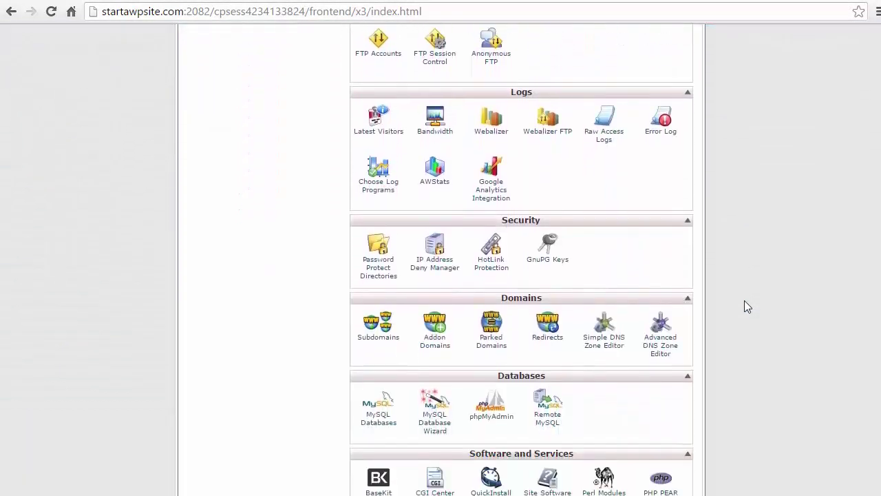
scroll(744, 300, down, 2)
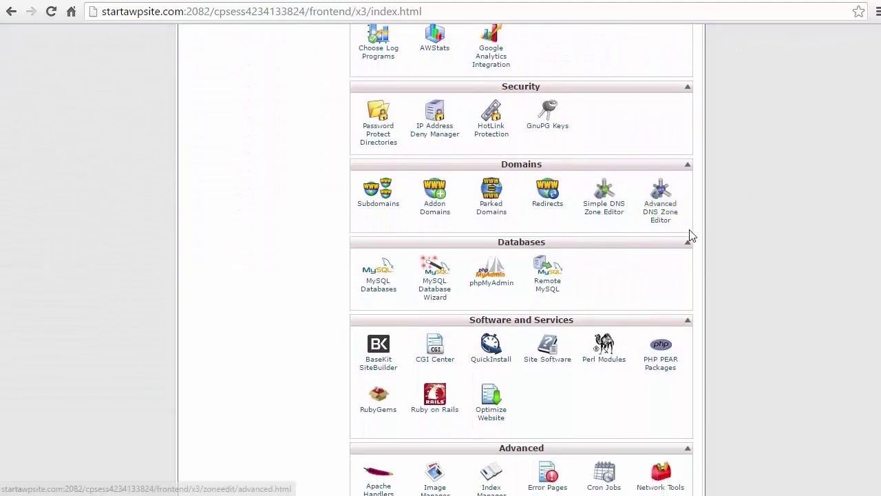
click(661, 210)
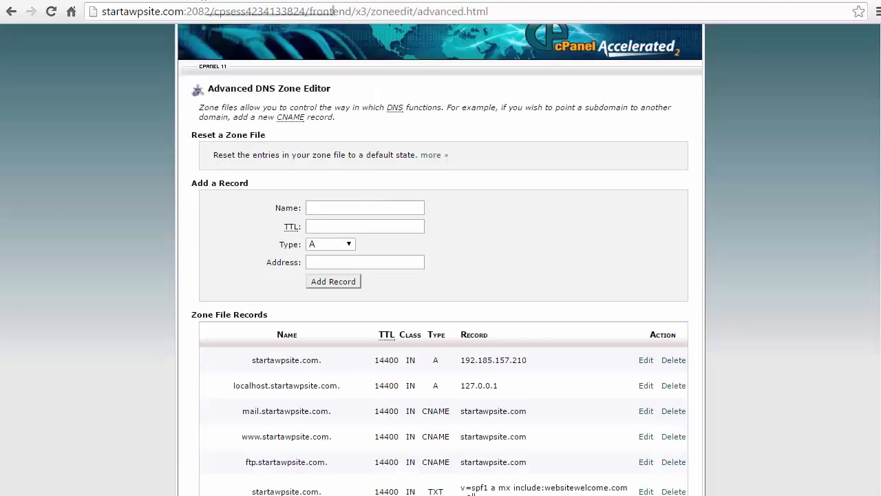
key(ctrl+Tab)
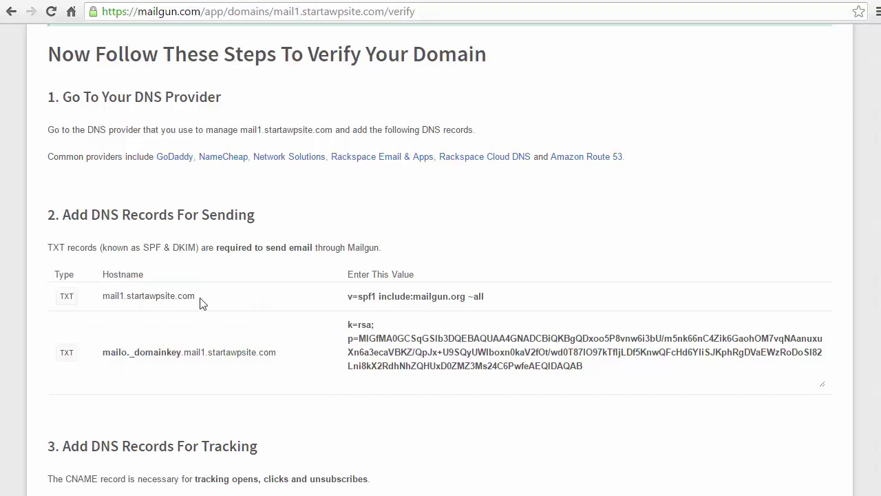
Step: Start a new TXT record in cPanel named with Mailgun's SPF hostname and TTL 14400
drag(199, 300, 105, 295)
key(ctrl+c)
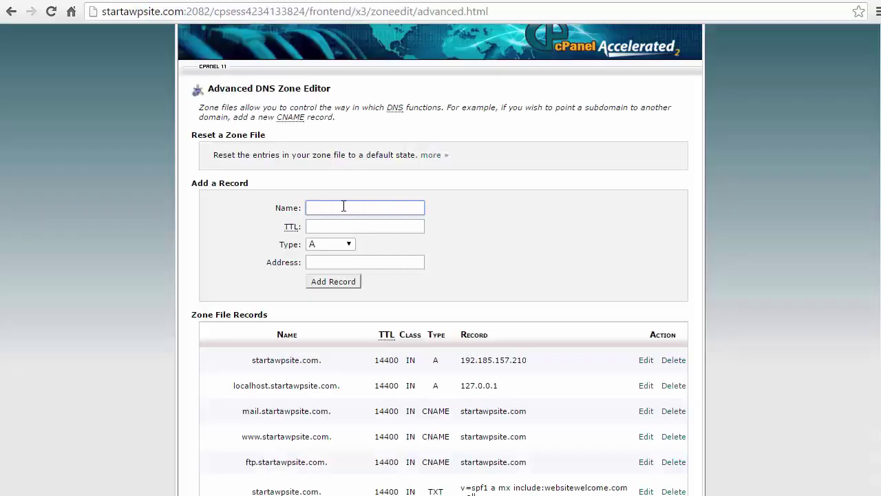
click(342, 205)
key(ctrl+v)
click(363, 227)
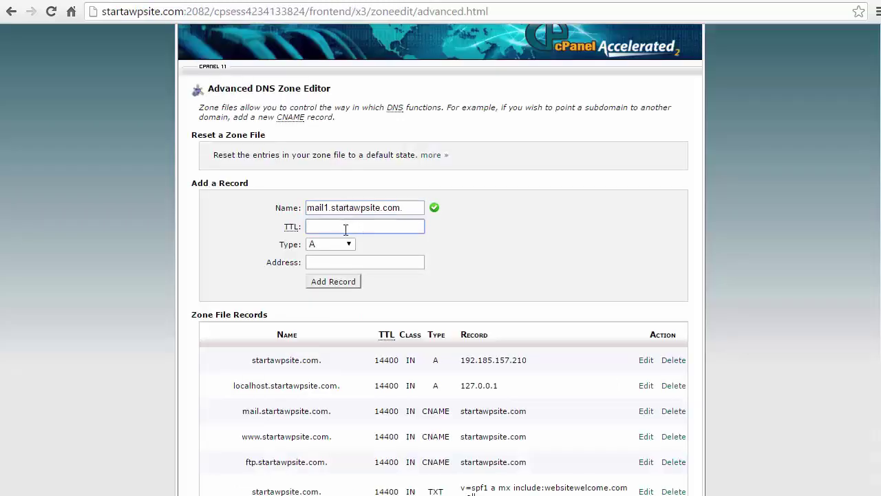
text(14400)
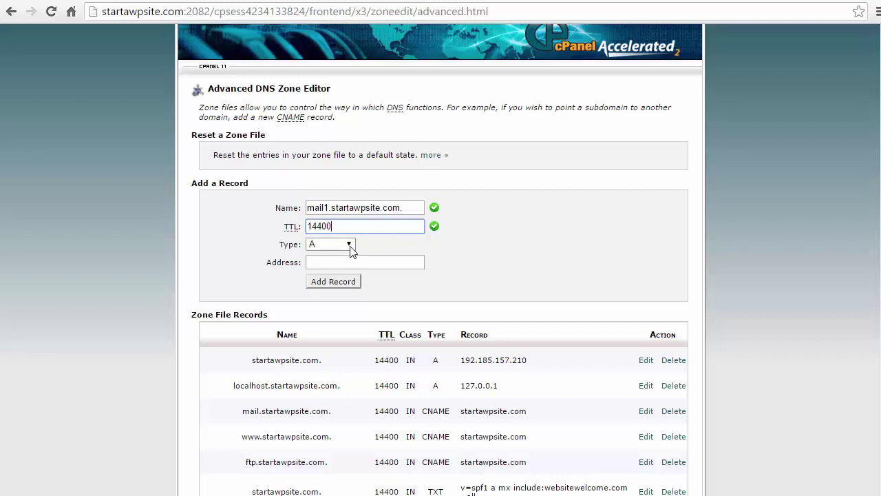
click(349, 244)
click(341, 303)
click(369, 262)
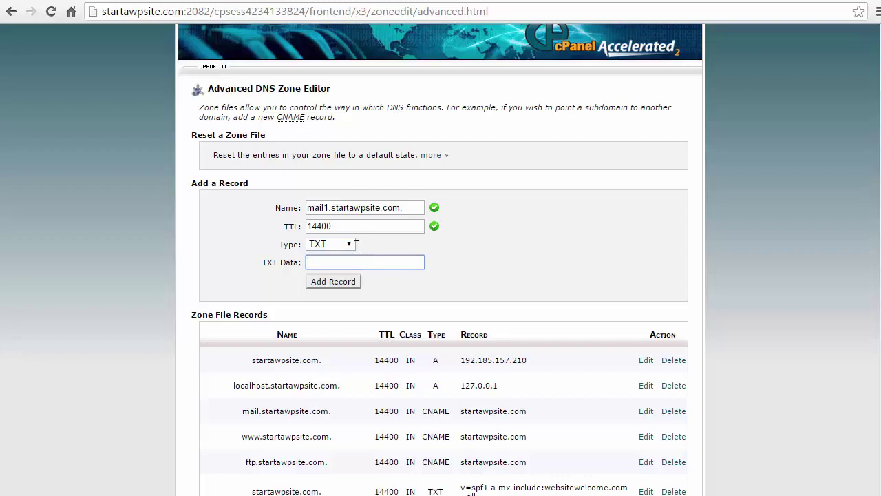
Step: Paste v=spf1 include:mailgun.org ~all as the TXT data and add the record
click(191, 1)
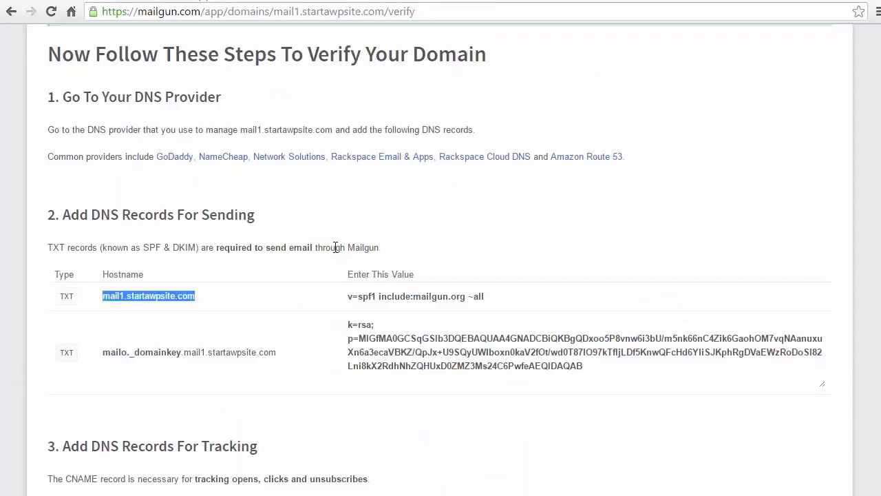
click(349, 296)
drag(364, 296, 486, 296)
key(ctrl+c)
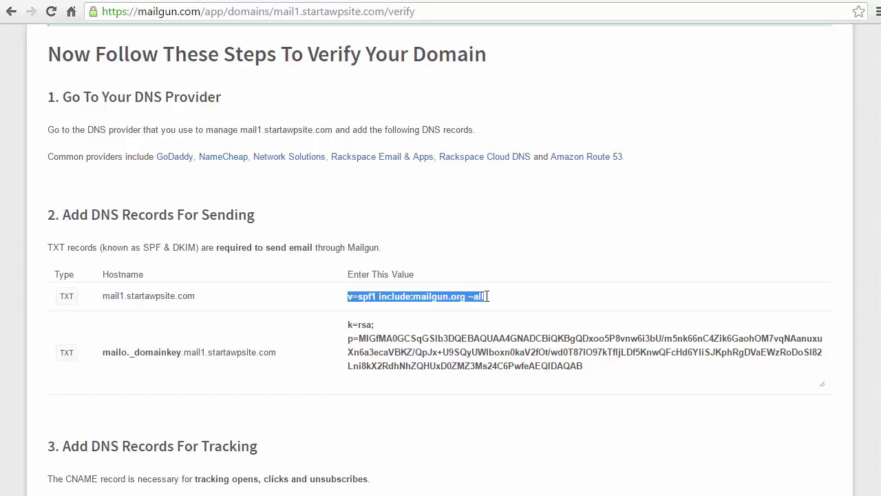
click(314, 2)
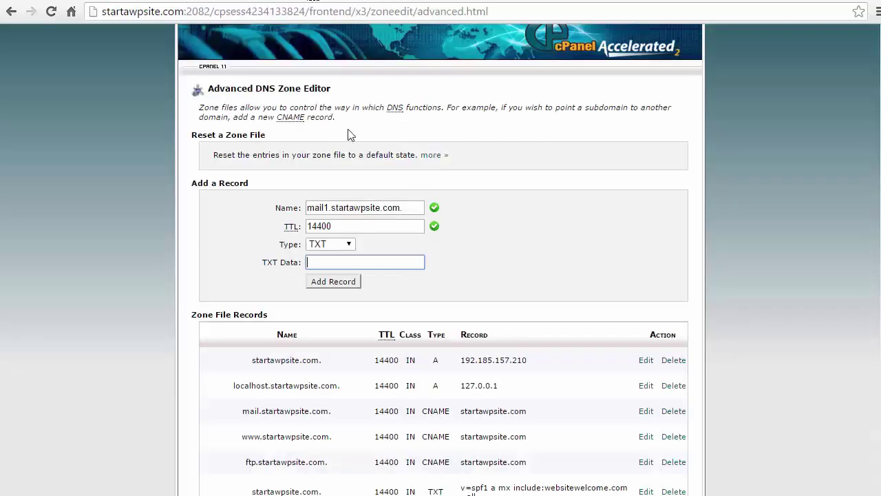
key(ctrl+v)
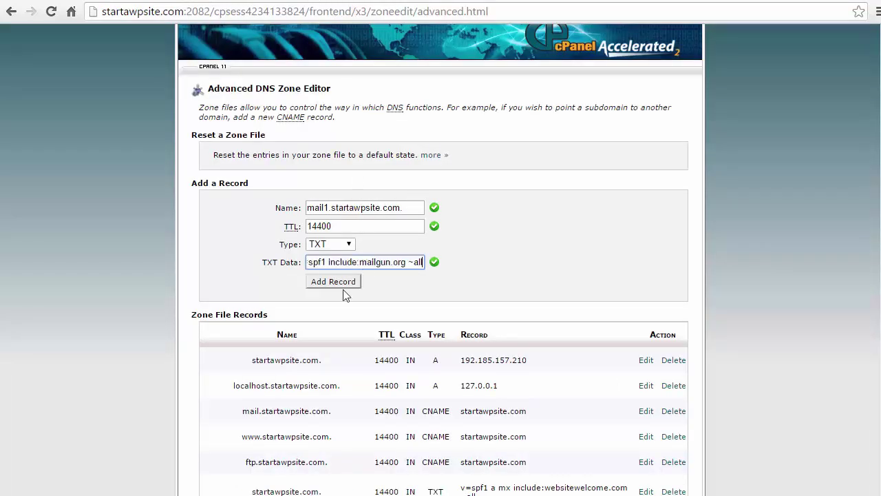
click(322, 284)
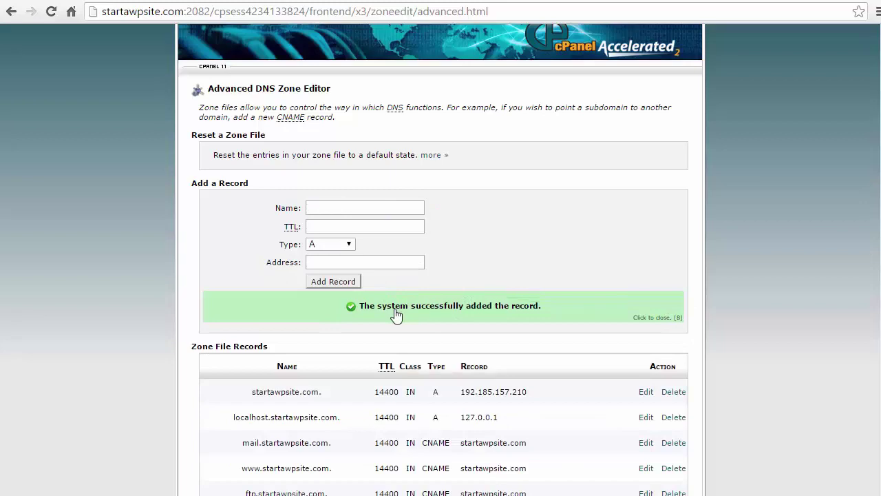
scroll(338, 314, down, 10)
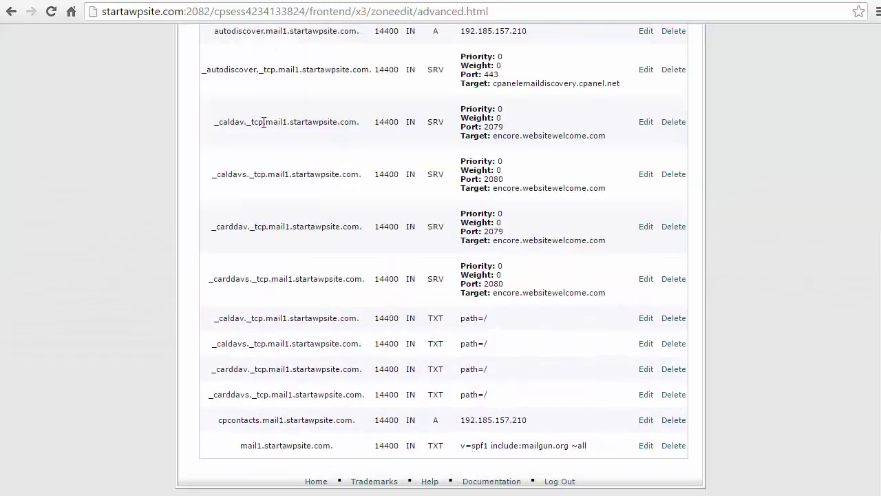
Step: Enter mailo._domainkey.mail1.startawpsite.com as the new DNS record's name, copied from Mailgun
click(197, 2)
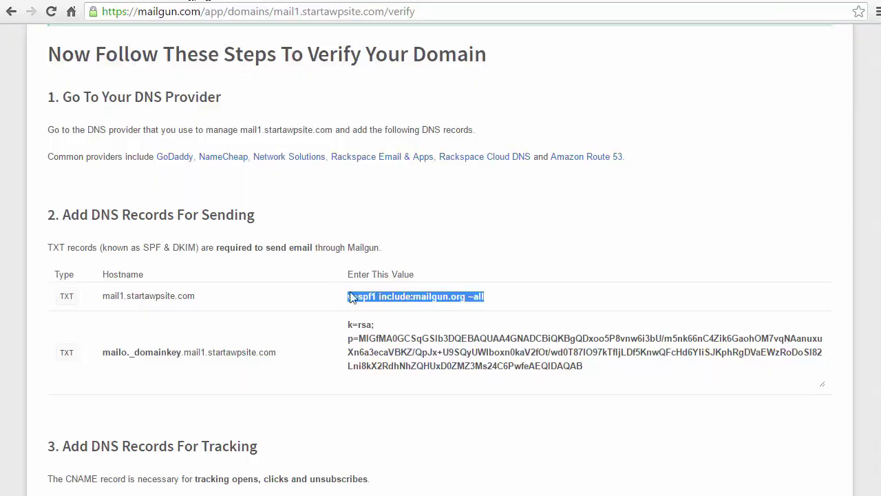
drag(277, 353, 108, 348)
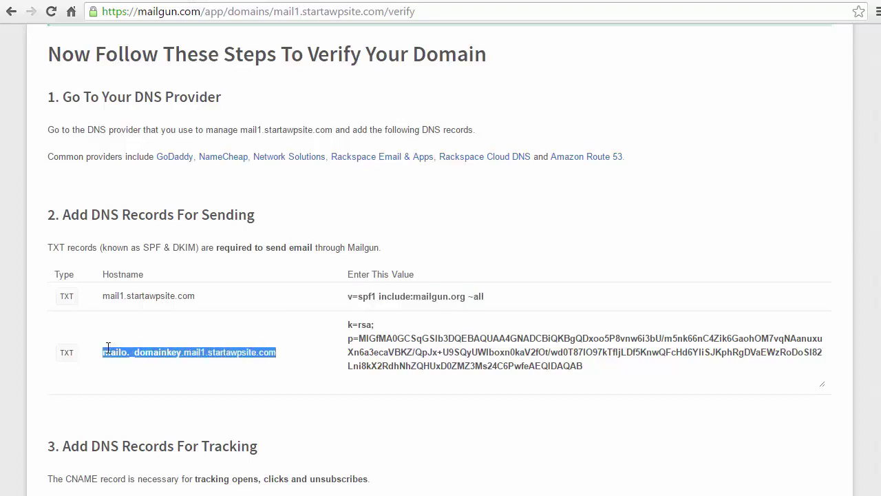
click(314, 1)
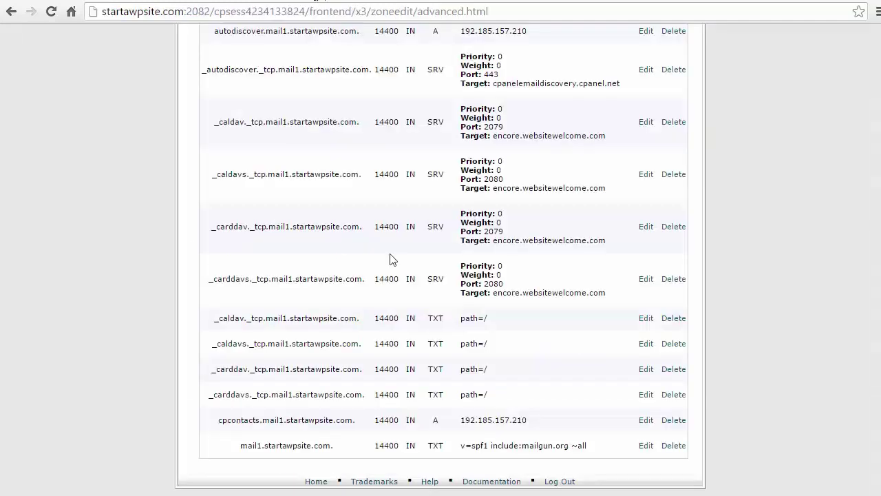
scroll(389, 260, up, 10)
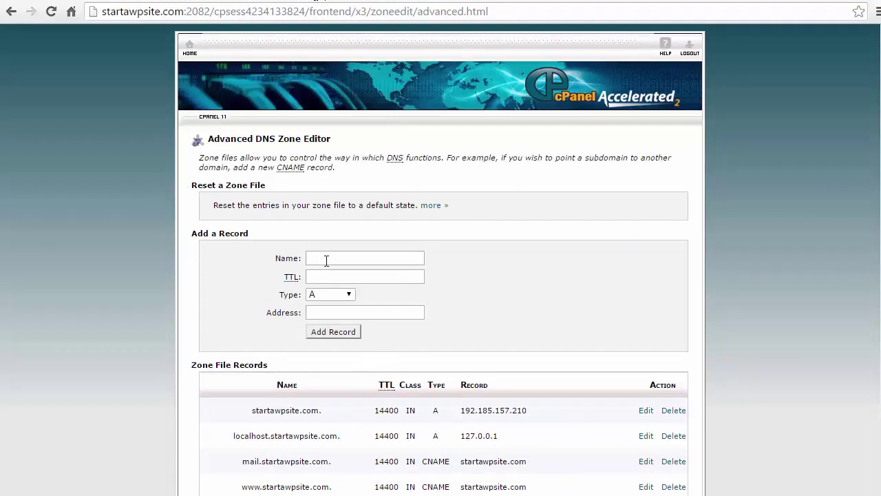
click(327, 258)
text(inkey.mail1.startawpsite.com)
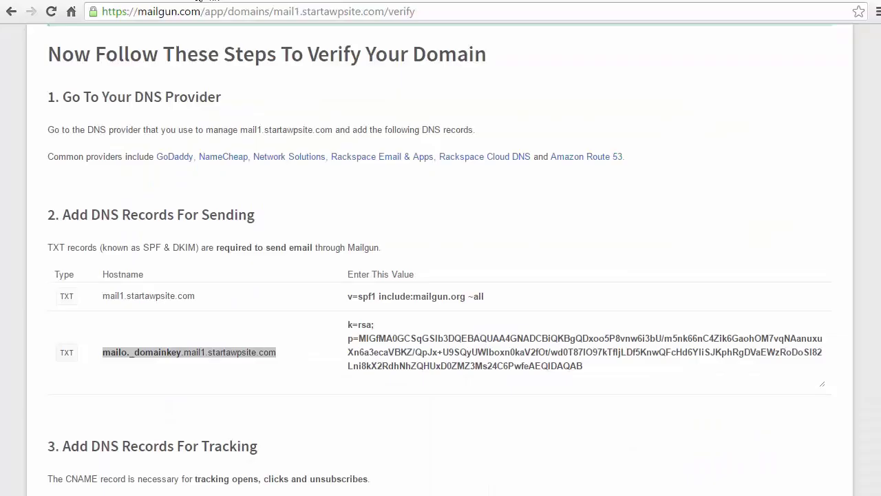
Step: Give the record TTL 14400, type TXT, and Mailgun's DKIM key as data, then add it
click(215, 3)
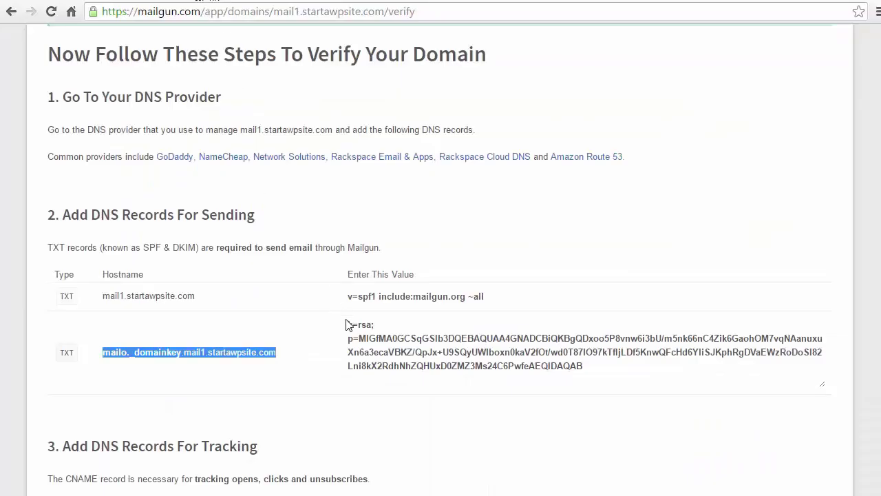
drag(347, 324, 582, 365)
click(100, 2)
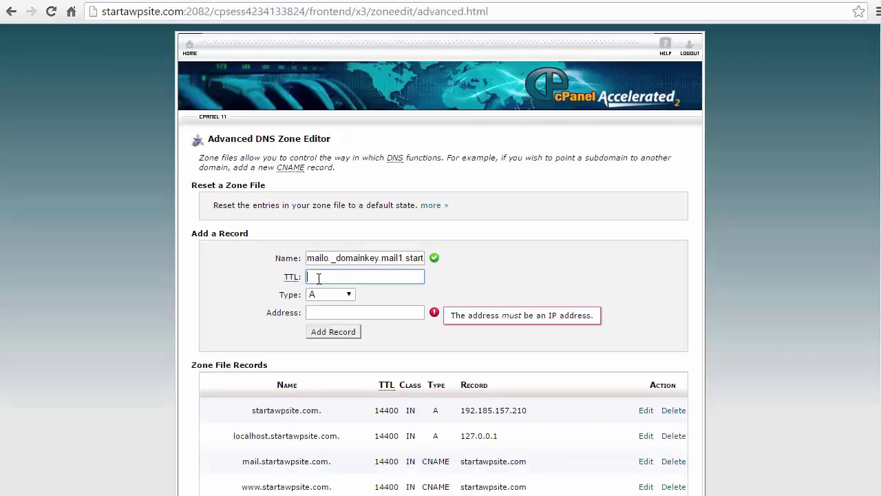
text(14400)
click(327, 296)
click(333, 354)
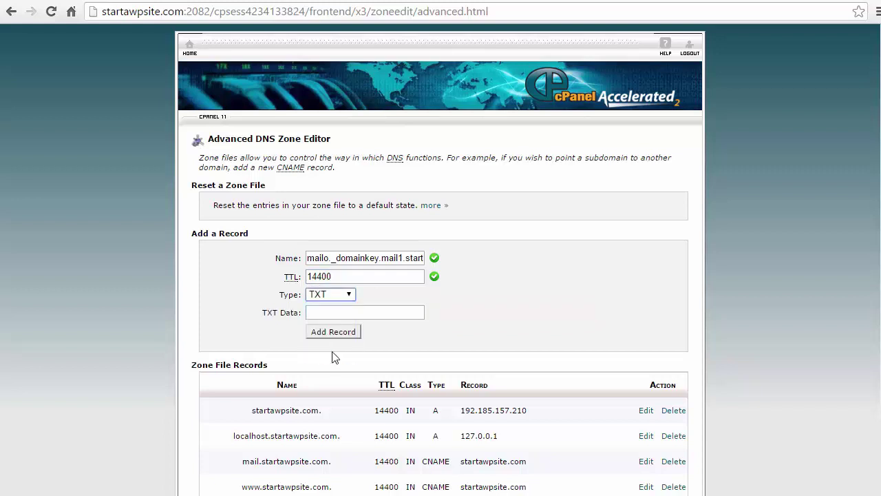
click(318, 312)
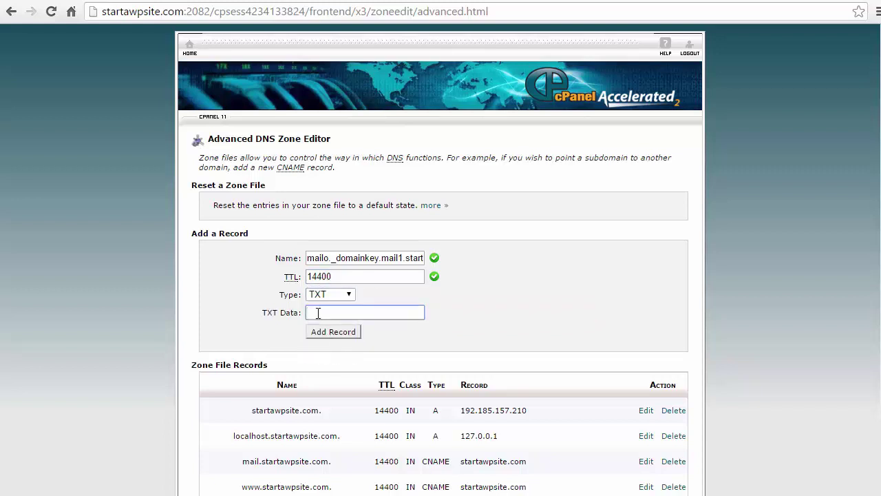
key(ctrl+v)
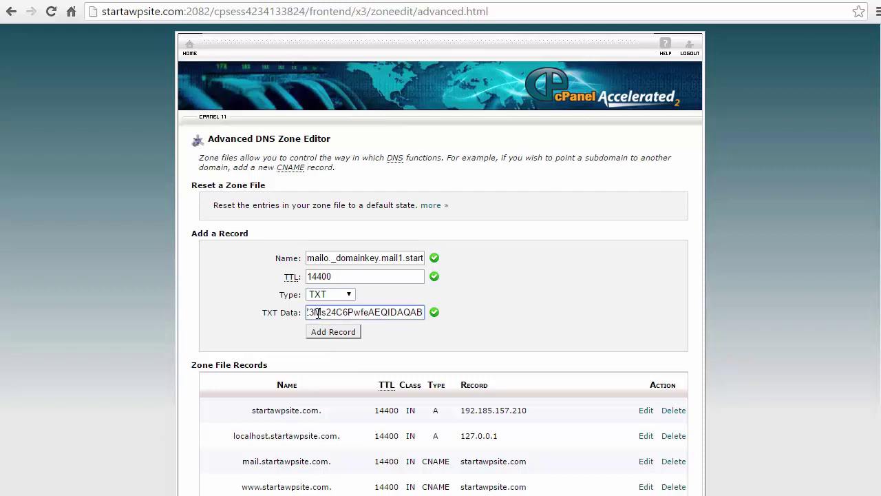
click(332, 332)
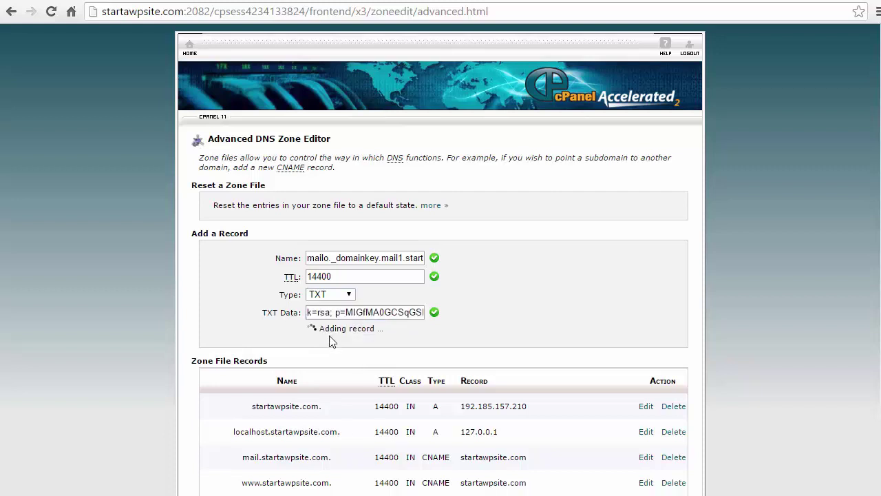
Step: Open cPanel's MX entry settings and choose the domain whose MX records to edit
key(ctrl+Tab)
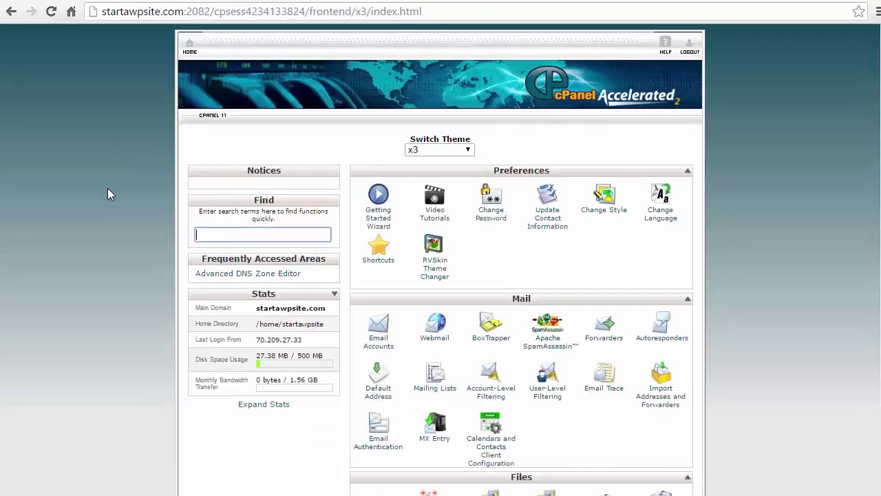
scroll(428, 327, down, 3)
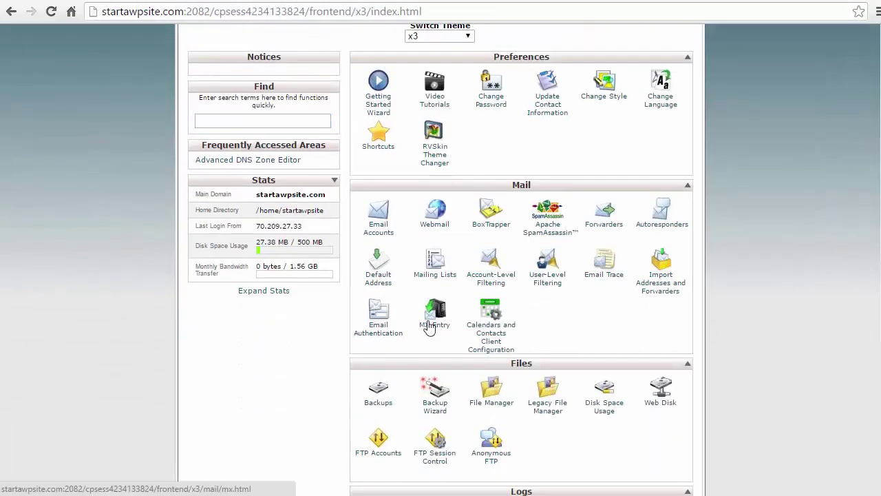
click(427, 324)
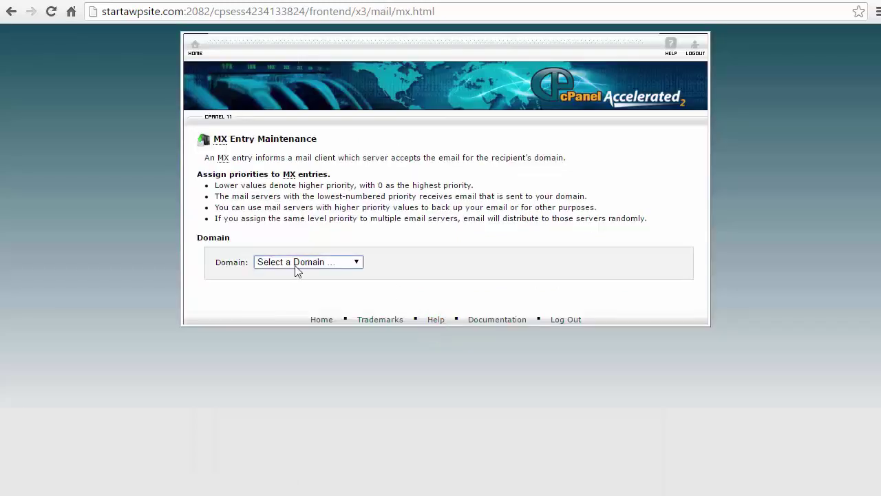
click(297, 269)
click(300, 291)
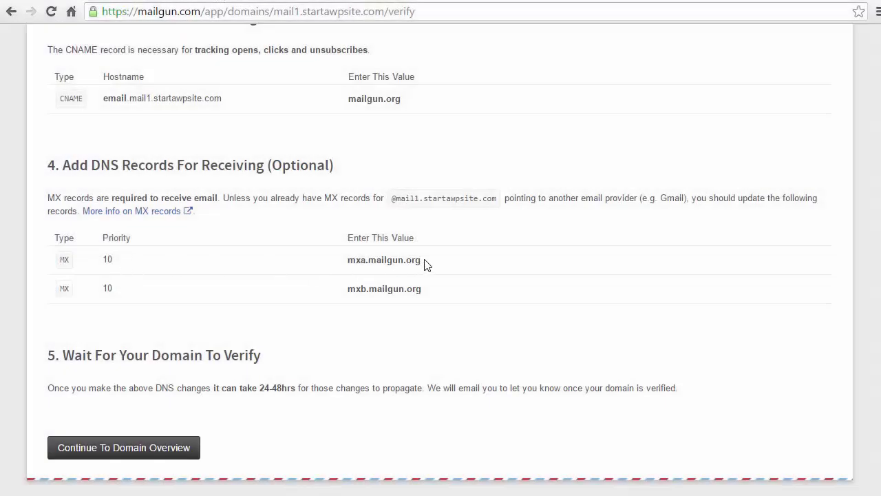
Step: Add an MX record with priority 10 pointing to mxa.mailgun.org
drag(425, 263, 352, 262)
key(ctrl+c)
click(311, 2)
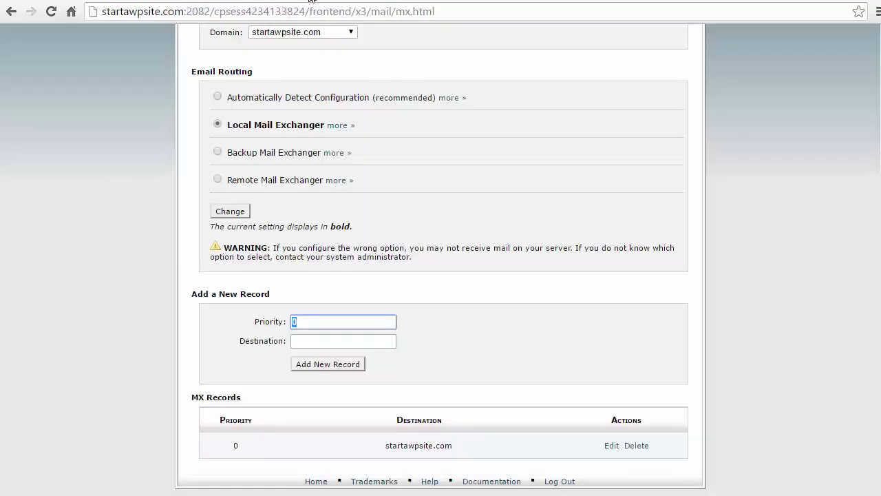
text(1)
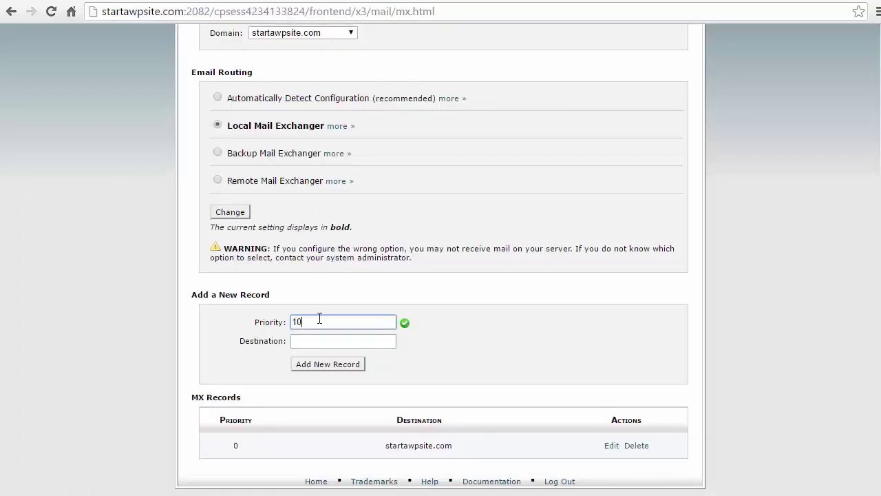
click(319, 342)
key(ctrl+v)
click(324, 367)
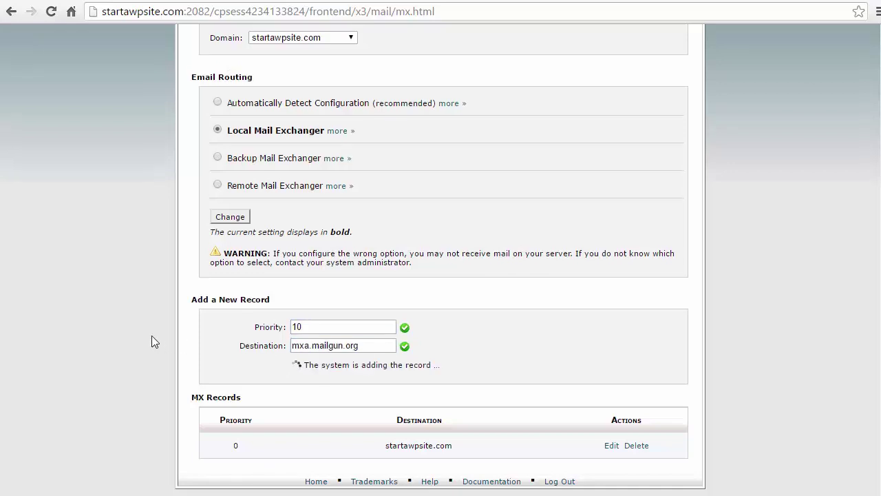
scroll(151, 340, down, 2)
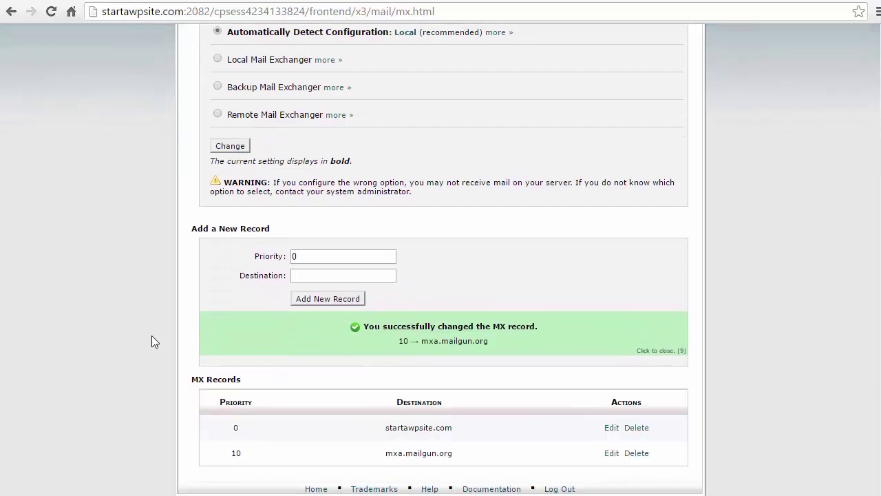
key(ctrl+Tab)
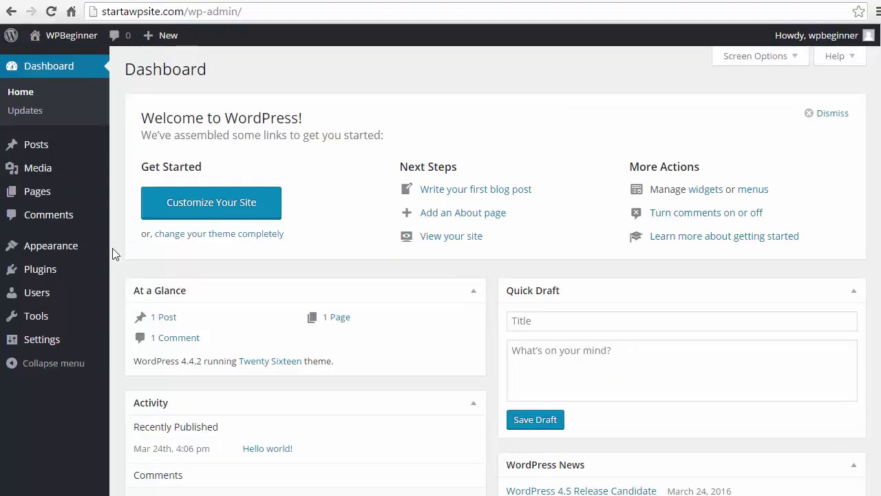
Step: Find Mailgun for WordPress under Plugins > Add New, install it and activate it
mouse_move(57, 272)
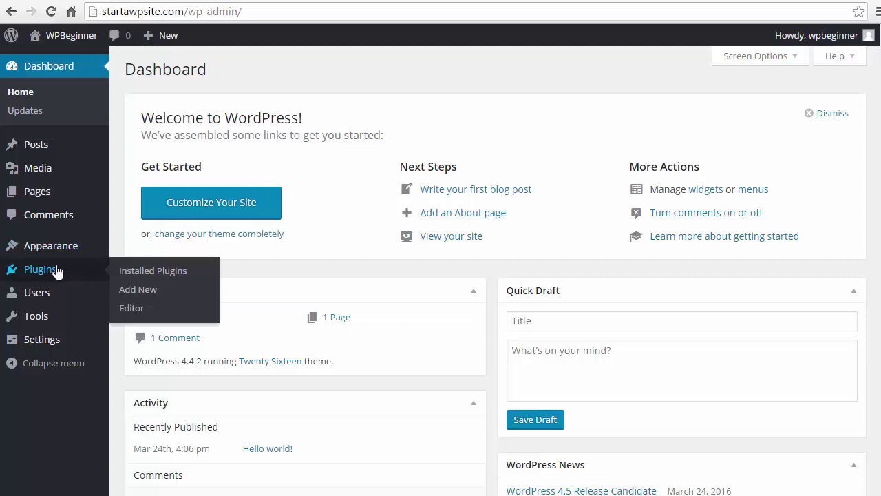
click(156, 289)
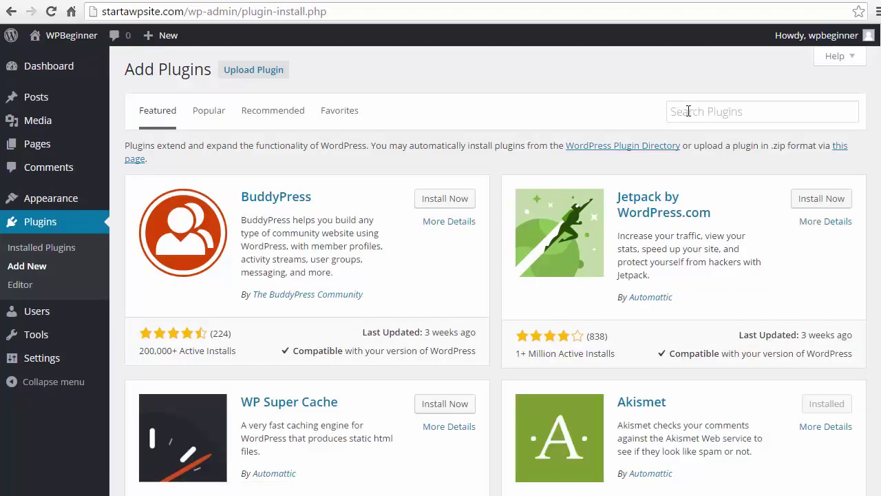
click(689, 112)
text(Mailgun for WordPres)
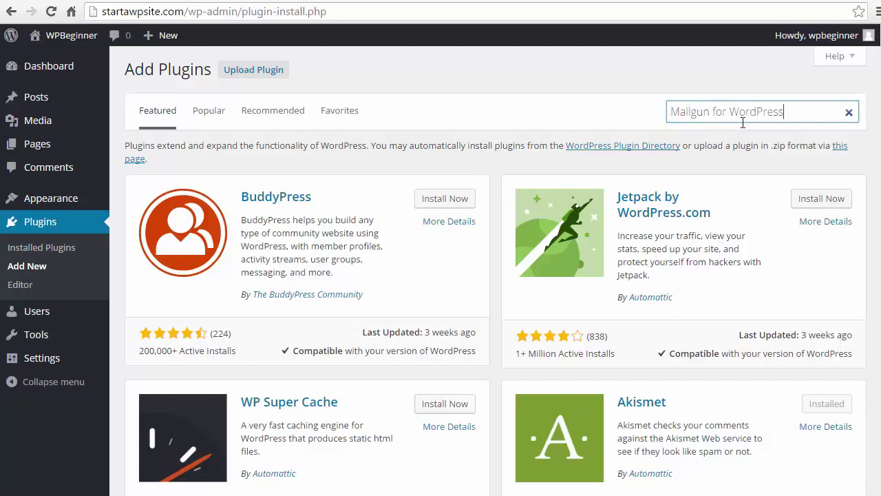
text(s)
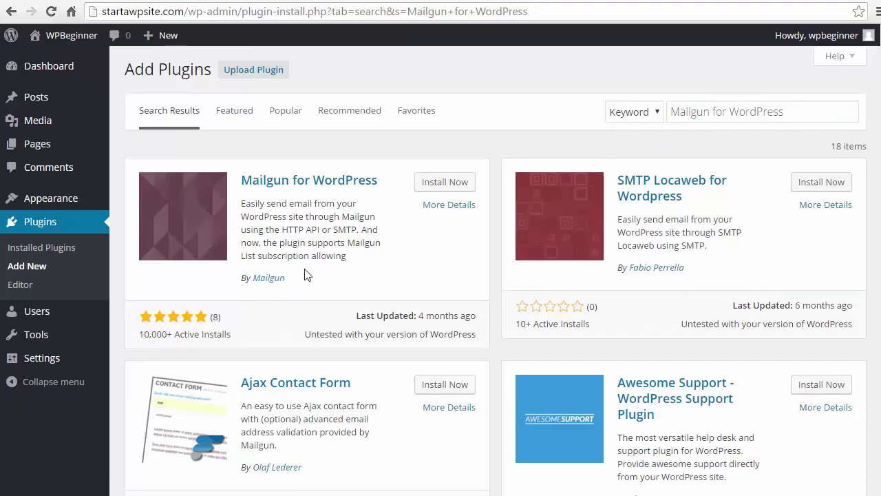
click(465, 183)
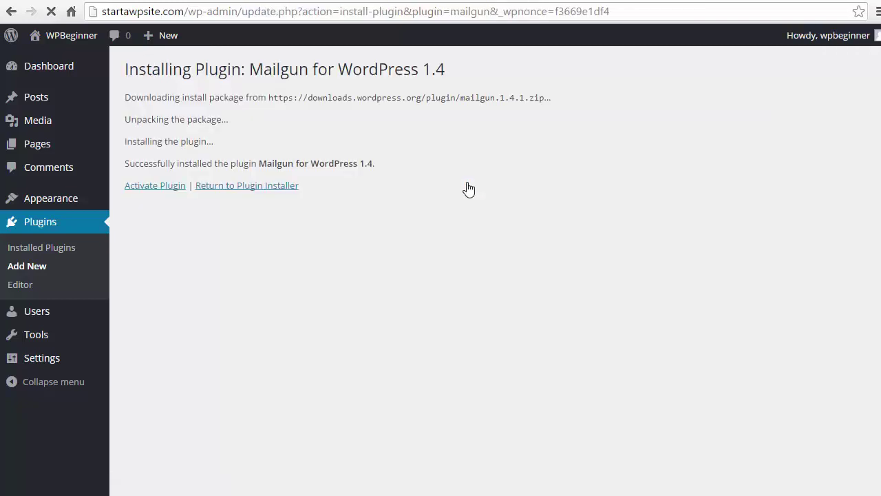
click(165, 187)
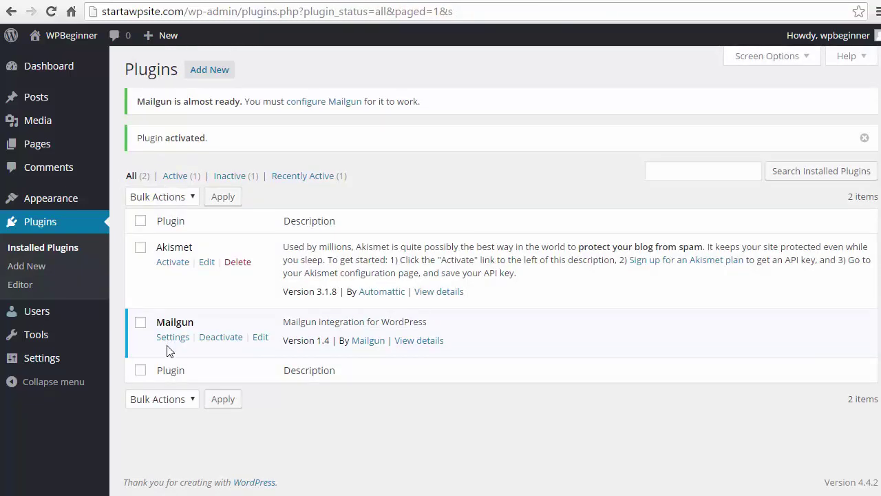
Step: In the Mailgun plugin settings, enter mail1.startawpsite.com as the domain name
click(175, 341)
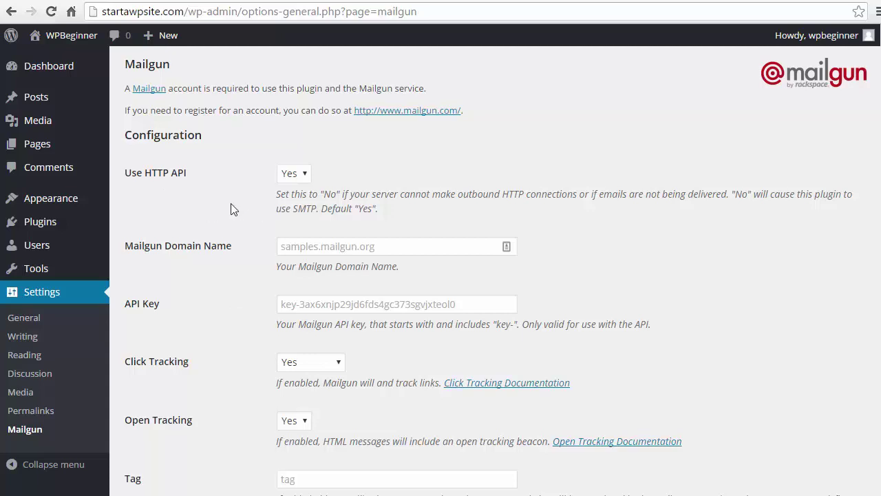
scroll(234, 210, down, 2)
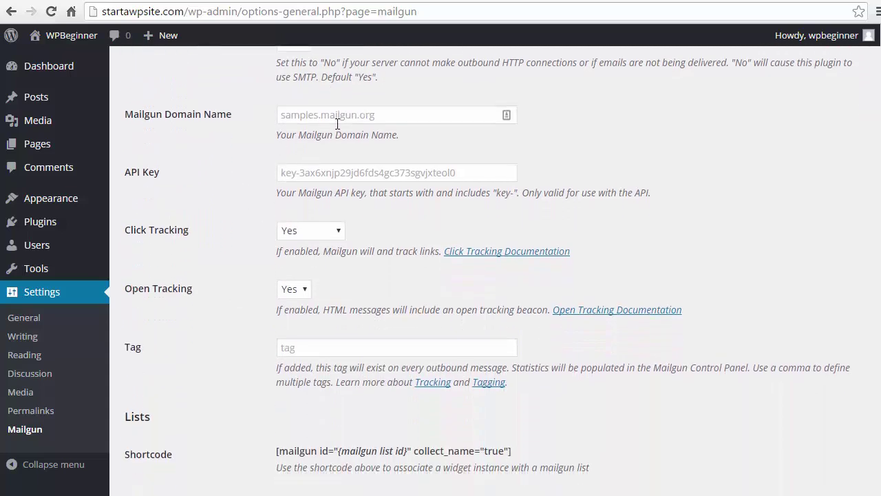
click(338, 119)
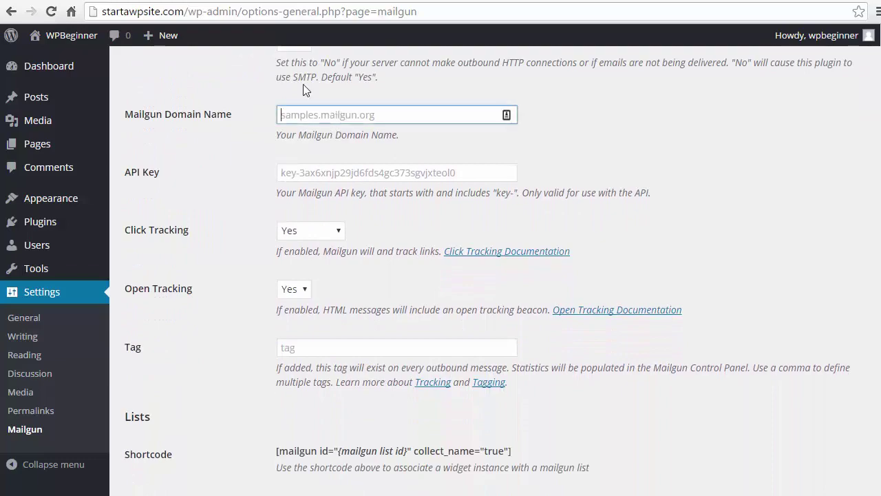
click(206, 4)
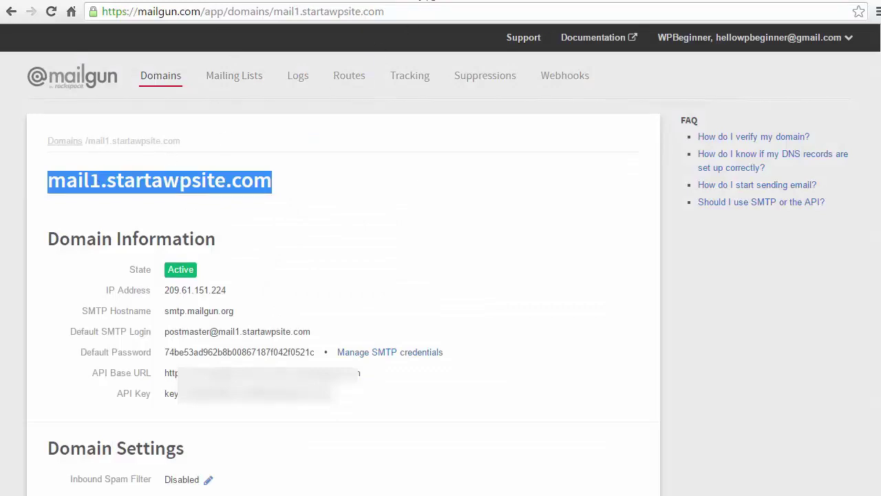
click(428, 0)
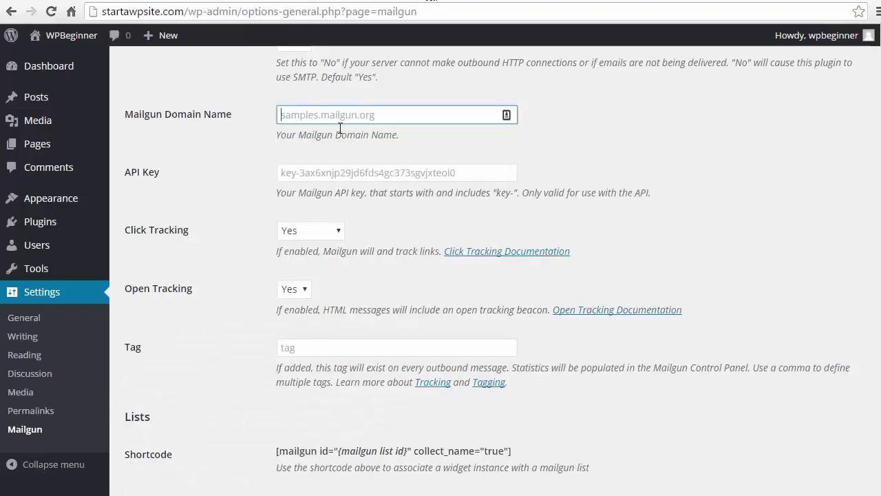
key(ctrl+v)
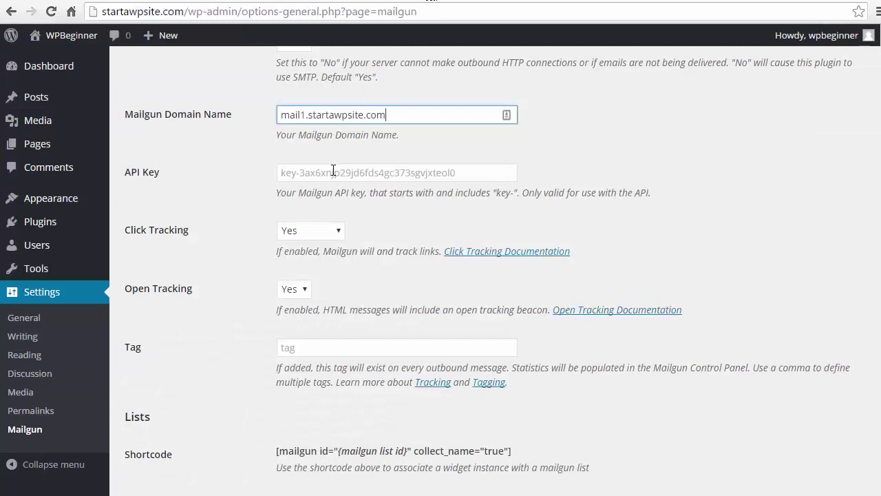
Step: Copy the domain's API key from Mailgun into the plugin's API key field
click(309, 171)
click(205, 0)
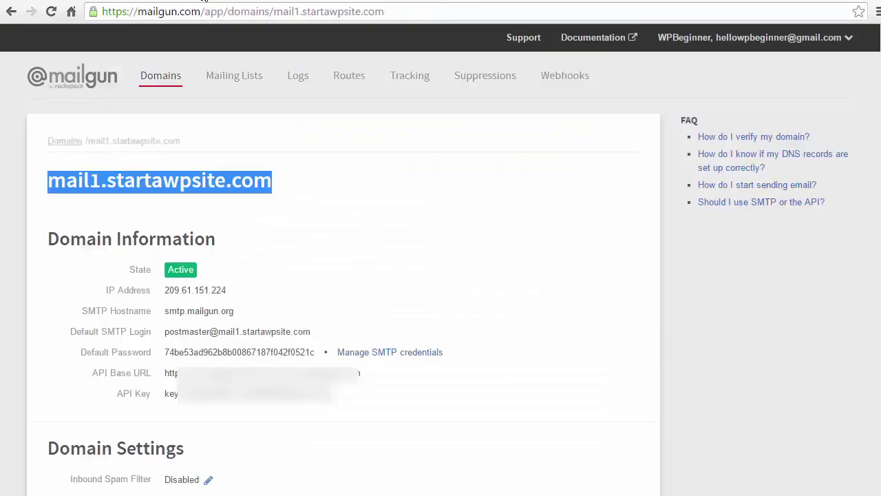
drag(337, 403, 164, 387)
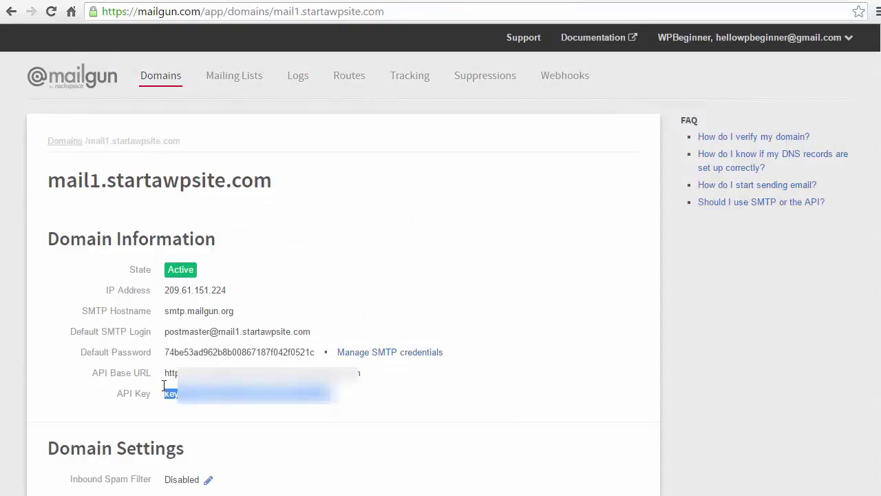
click(426, 1)
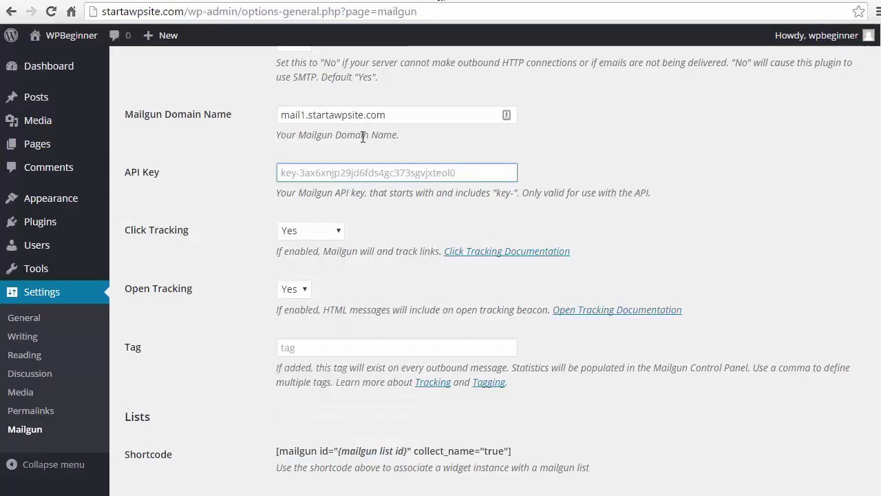
key(ctrl+v)
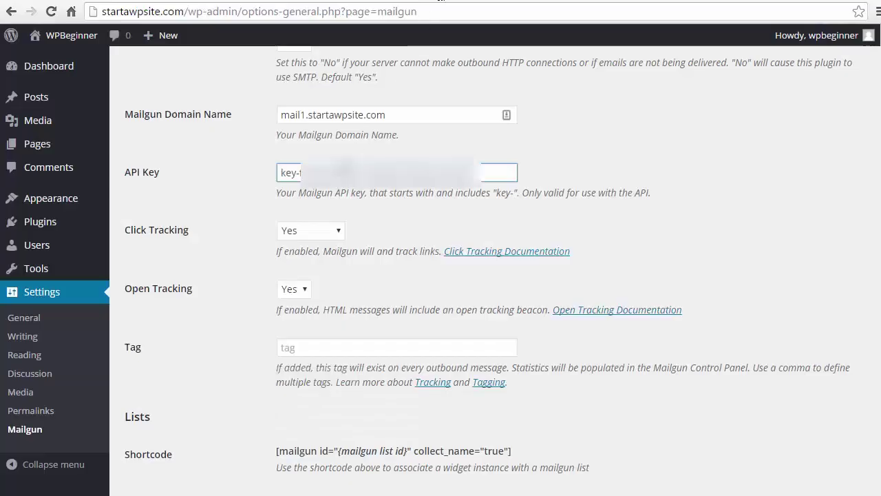
click(238, 258)
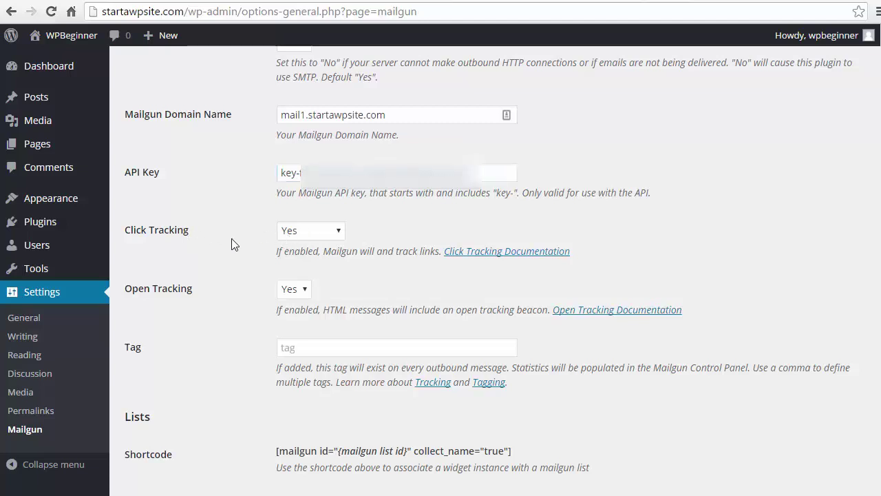
scroll(219, 353, down, 3)
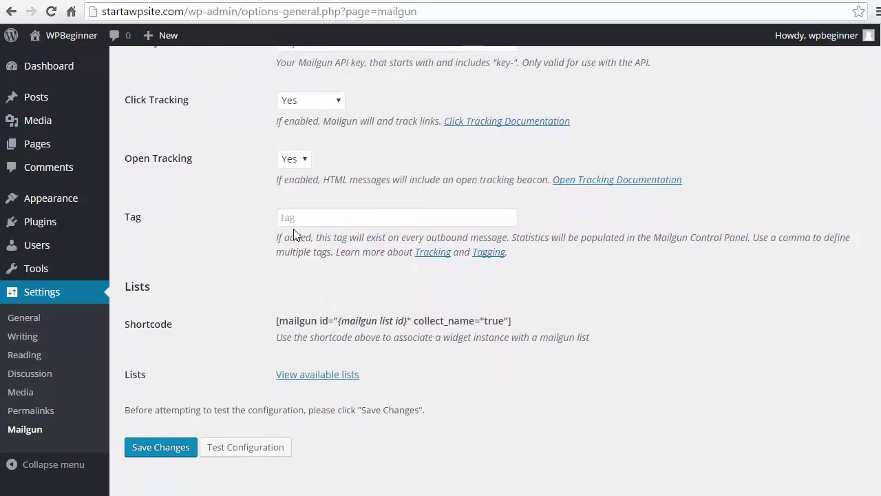
scroll(250, 277, down, 1)
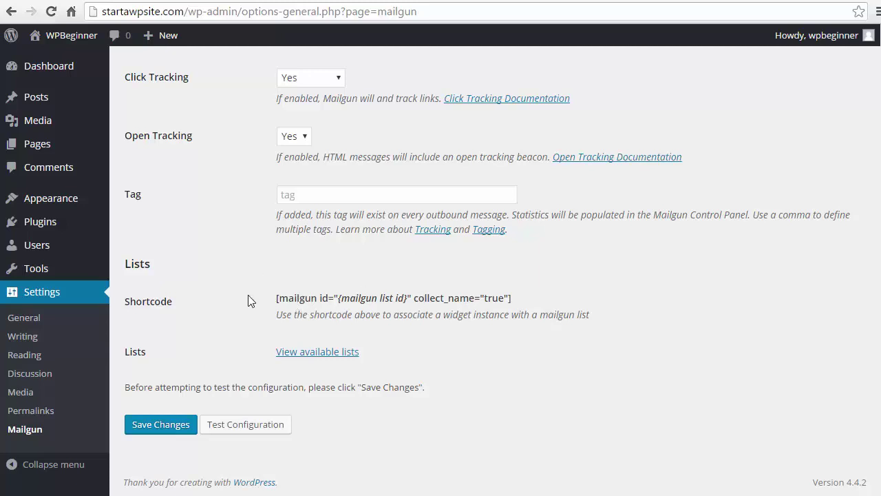
Step: Save the Mailgun settings, run Test Configuration, and dismiss the HTTP API Test Success alert
click(170, 425)
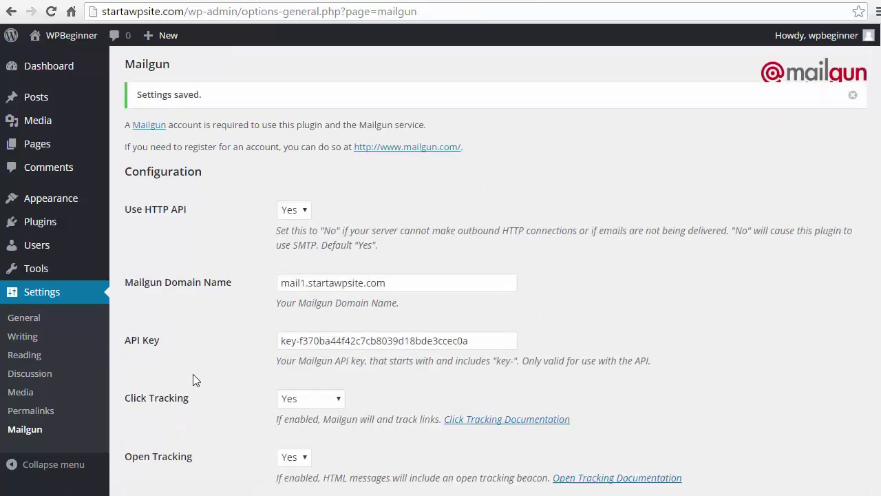
scroll(193, 380, down, 5)
click(250, 427)
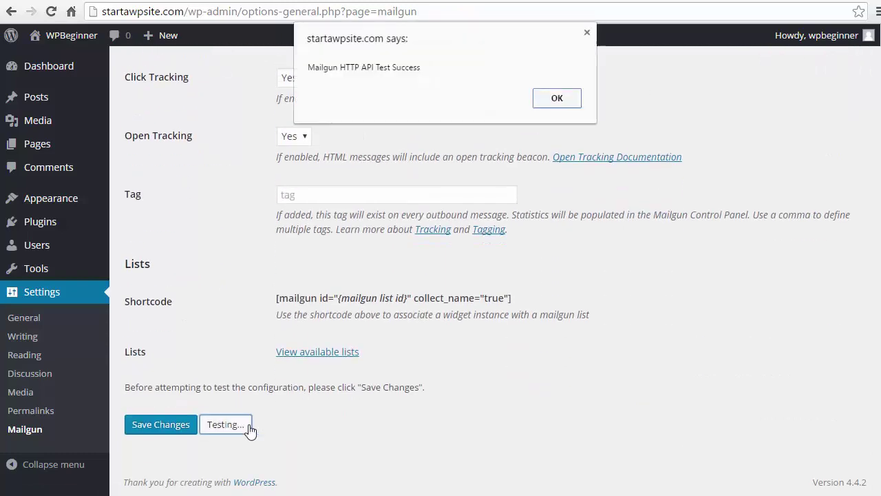
click(559, 97)
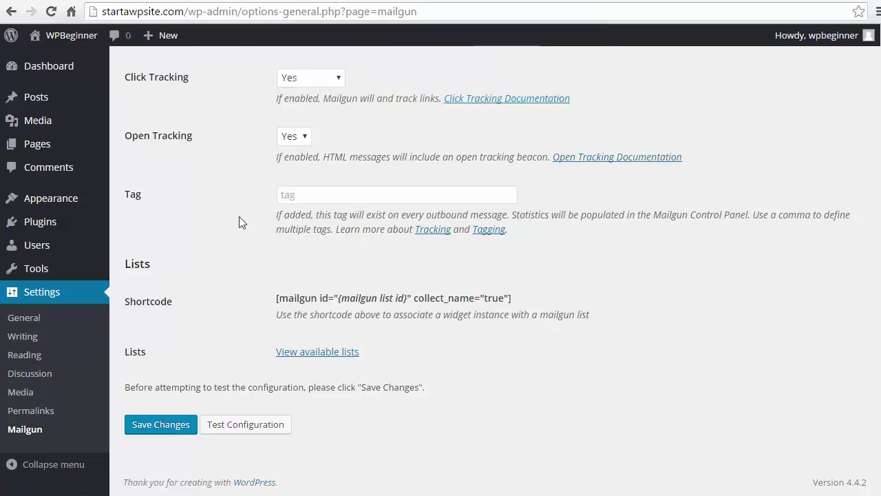